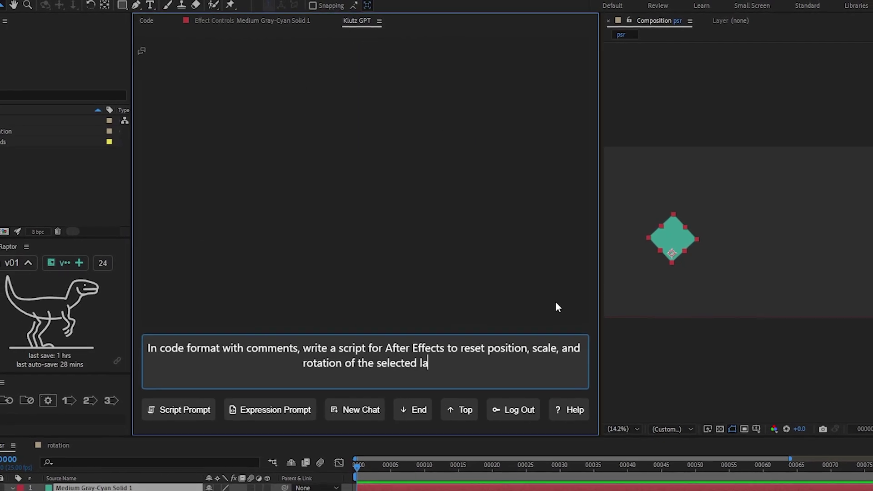
- Send the selected-layer reset prompt, run the generated script, and send its error back to Klutz GPT
{"action": "type", "text": "yer"}
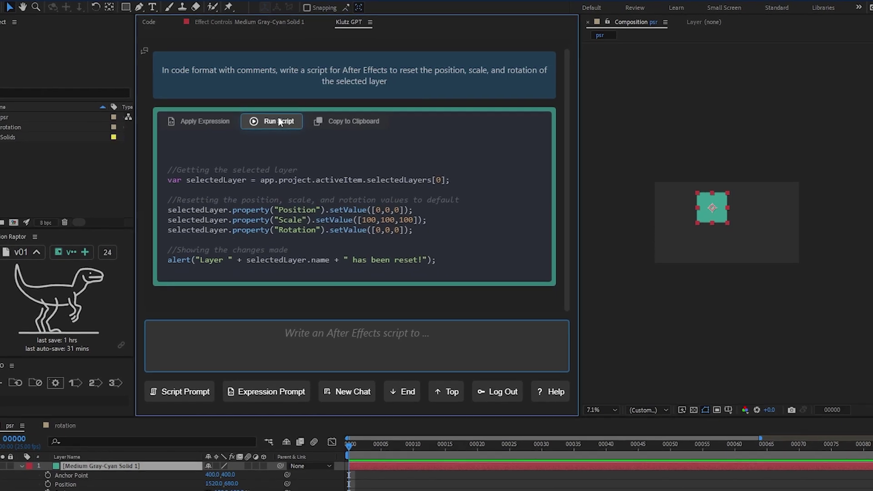
{"action": "left_click", "coordinate": [279, 122]}
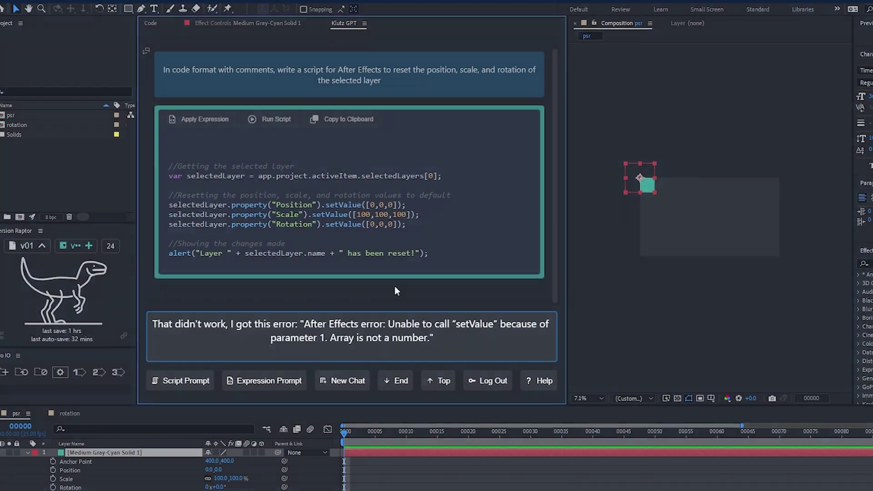
{"action": "key", "text": "Return"}
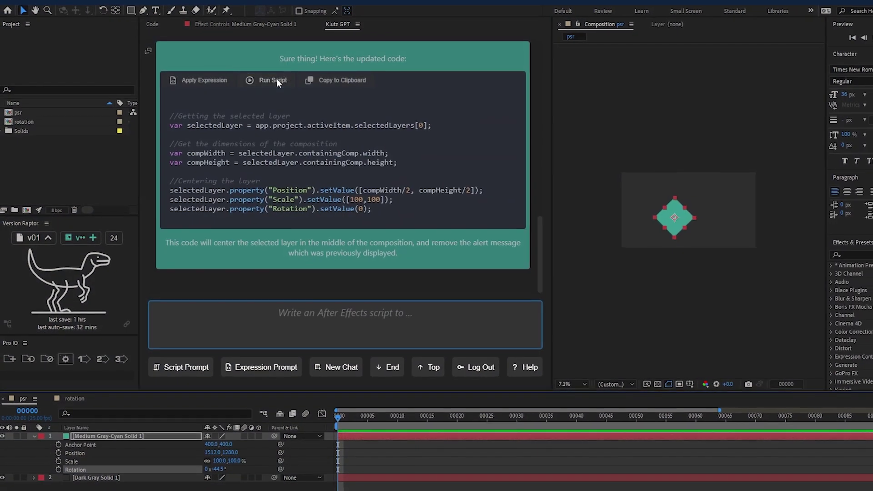
- Run the corrected reset script and submit the new error report as a prompt
{"action": "left_click", "coordinate": [271, 80]}
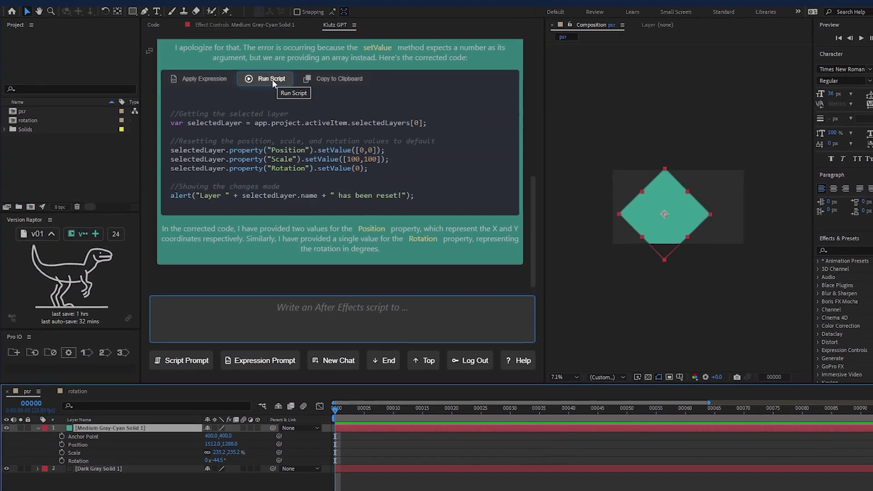
{"action": "left_click", "coordinate": [272, 79]}
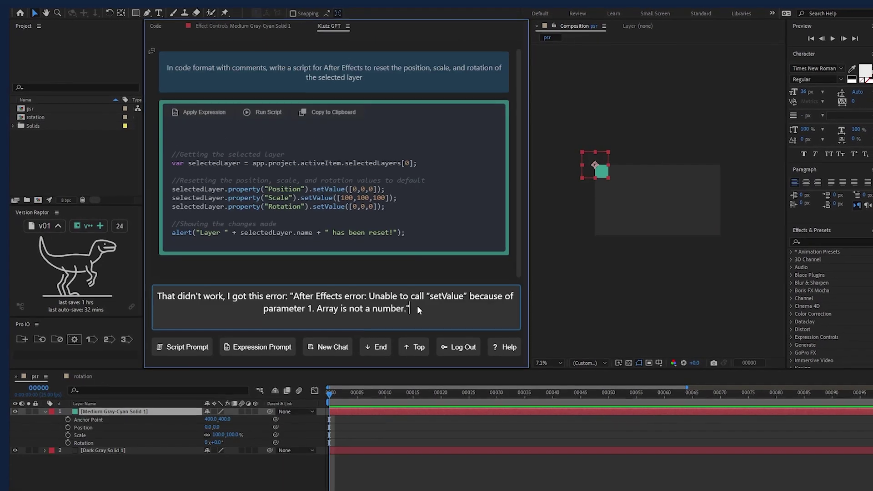
{"action": "key", "text": "Return"}
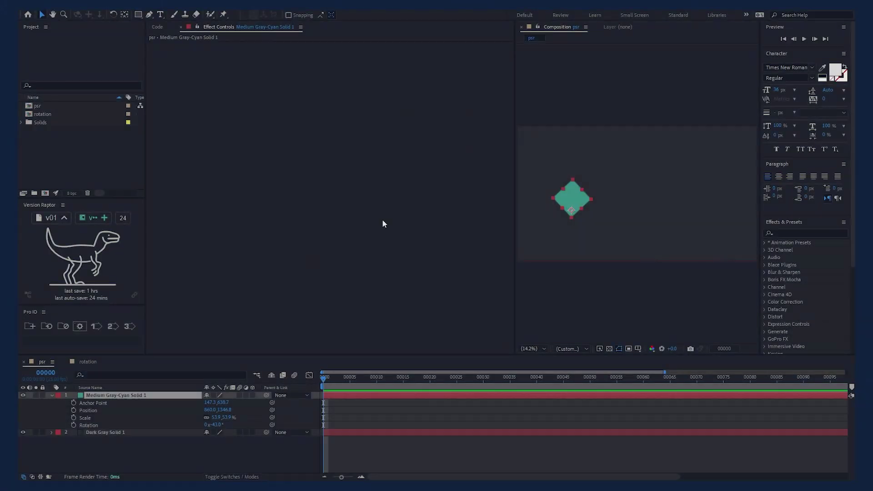
- Open the Klutz GPT extension panel from the Window menu and accept its disclaimer
{"action": "left_click", "coordinate": [182, 5]}
{"action": "mouse_move", "coordinate": [233, 53]}
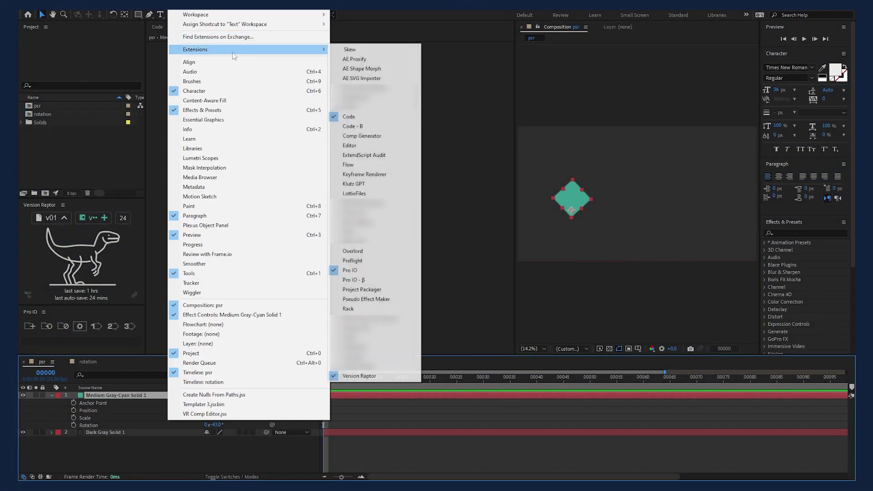
{"action": "left_click", "coordinate": [376, 186]}
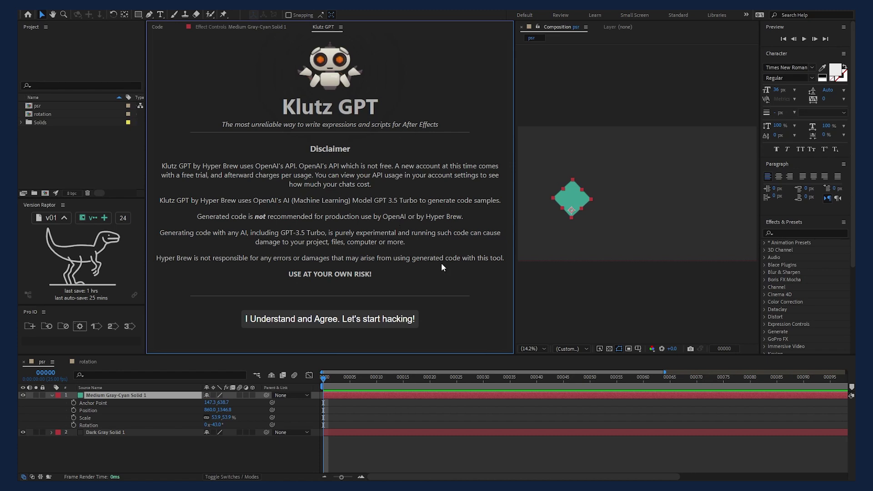
{"action": "left_click", "coordinate": [378, 320]}
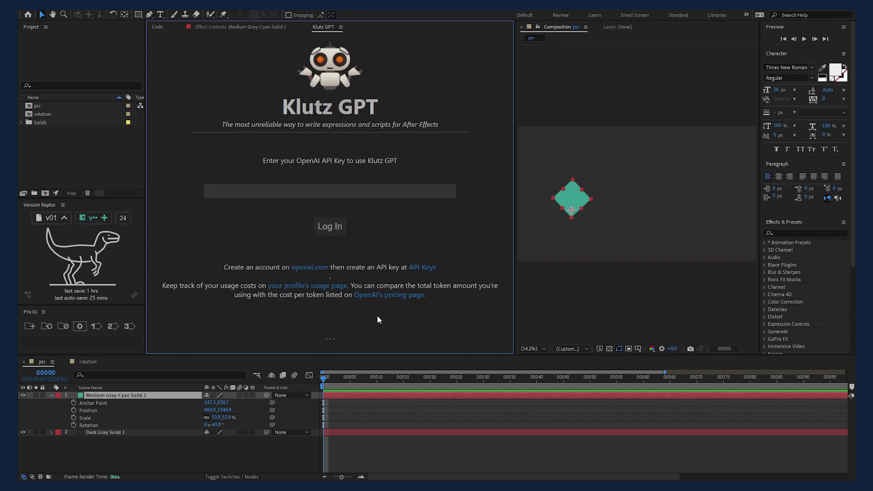
- Create a new secret key on OpenAI's API Keys page and copy it
{"action": "left_click", "coordinate": [320, 267]}
{"action": "left_click", "coordinate": [306, 268]}
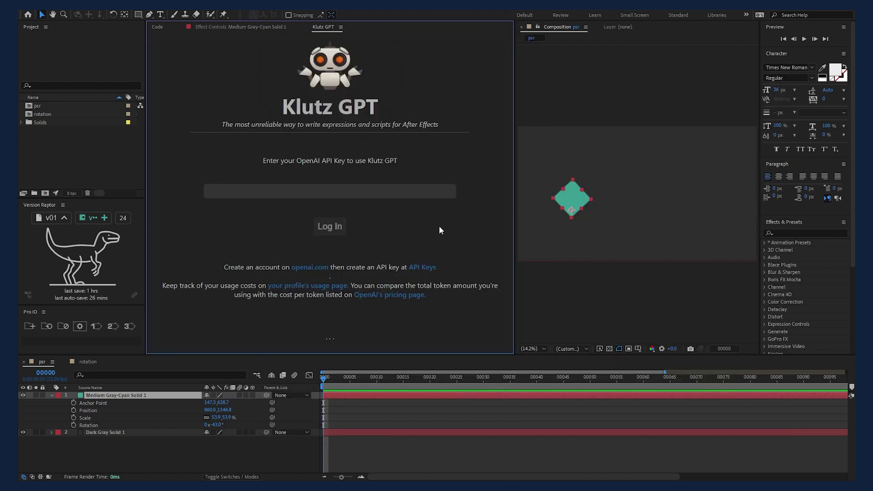
{"action": "left_click", "coordinate": [422, 267]}
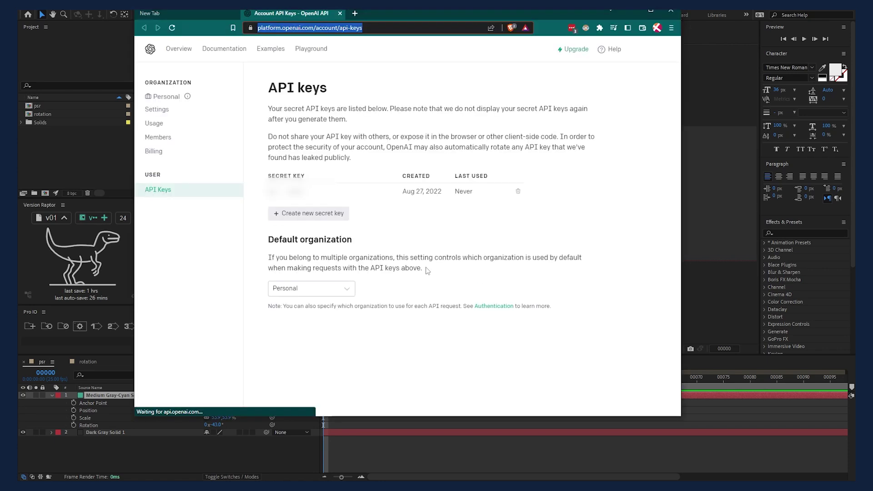
{"action": "left_click", "coordinate": [315, 217]}
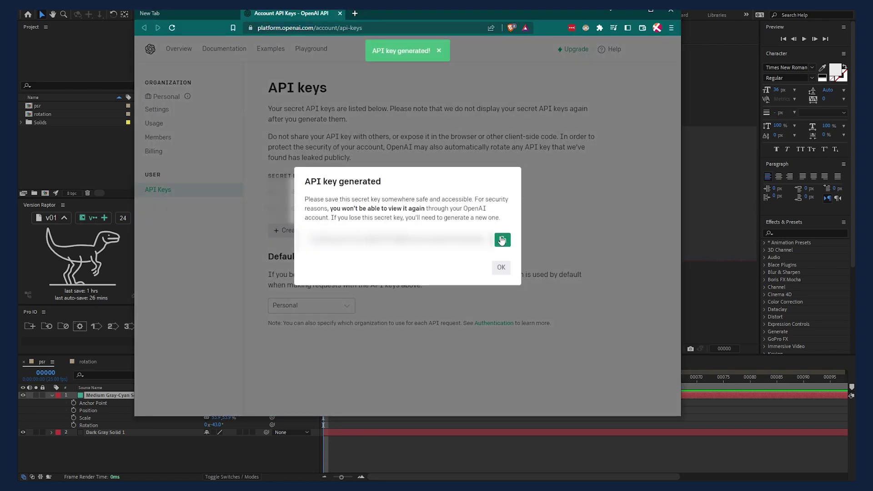
{"action": "left_click", "coordinate": [502, 240]}
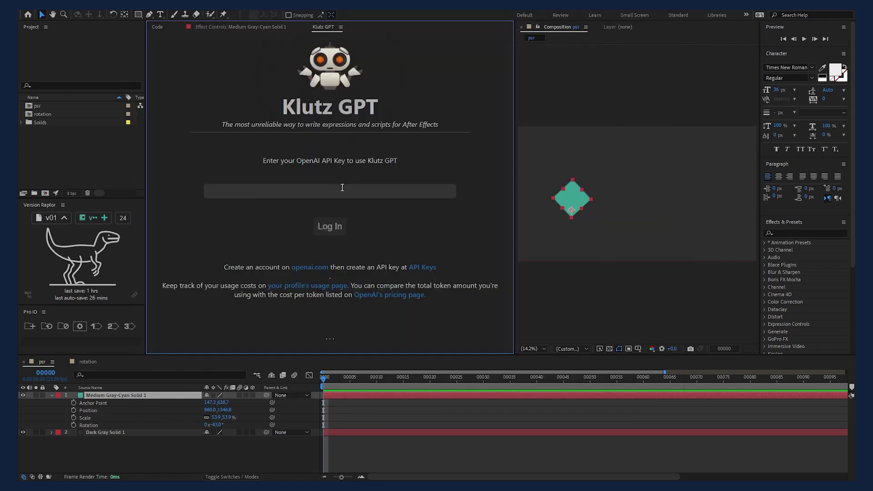
- Paste the copied API key, log in to Klutz GPT, and insert the Script Prompt template
{"action": "left_click", "coordinate": [342, 187]}
{"action": "key", "text": "ctrl+v"}
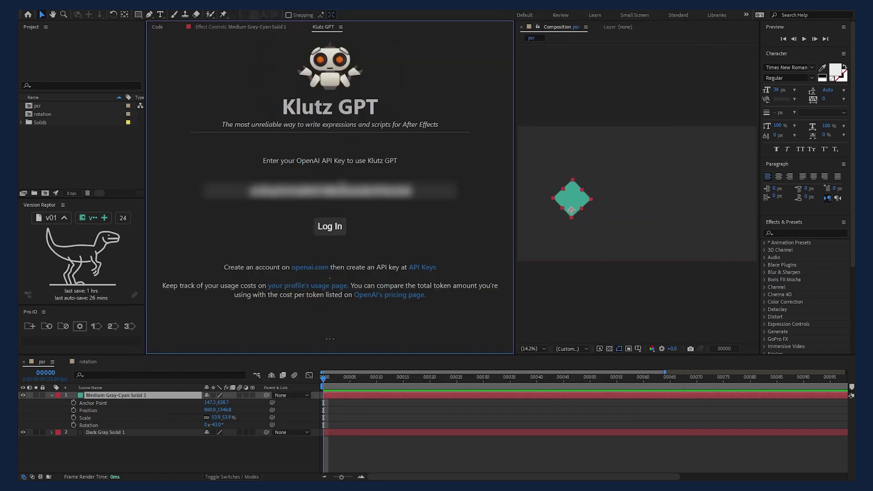
{"action": "left_click", "coordinate": [341, 233]}
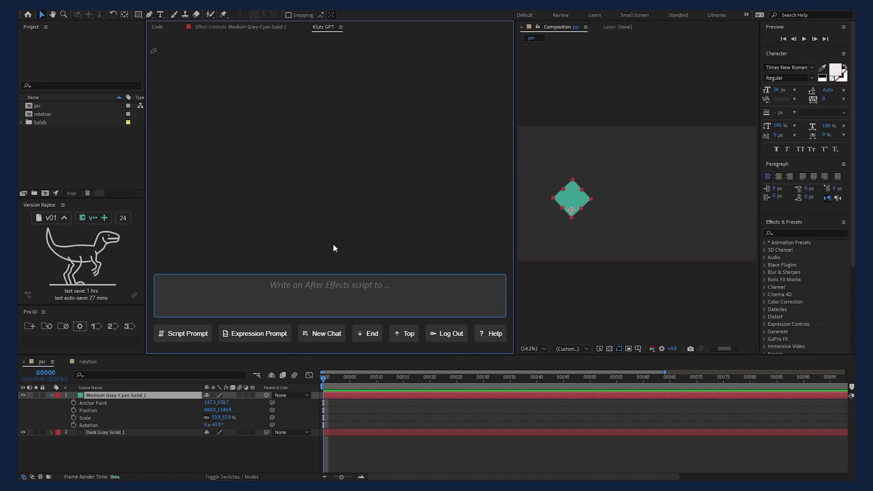
{"action": "left_click", "coordinate": [204, 336]}
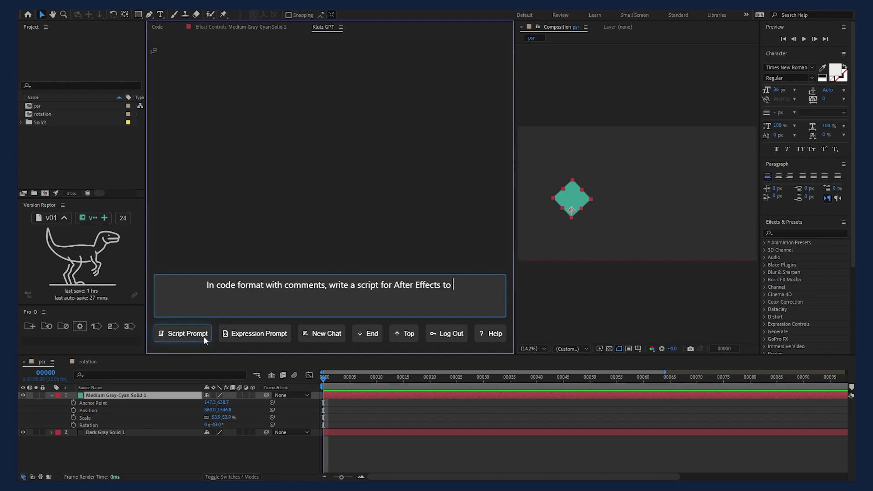
- Request a script to reset the selected layer's position, scale and rotation, then run it
{"action": "type", "text": "reset "}
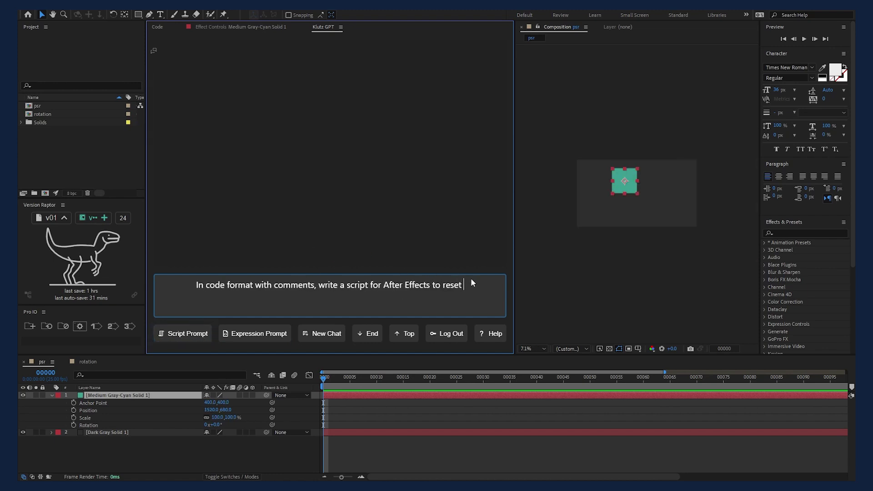
{"action": "type", "text": "the position, scale, "}
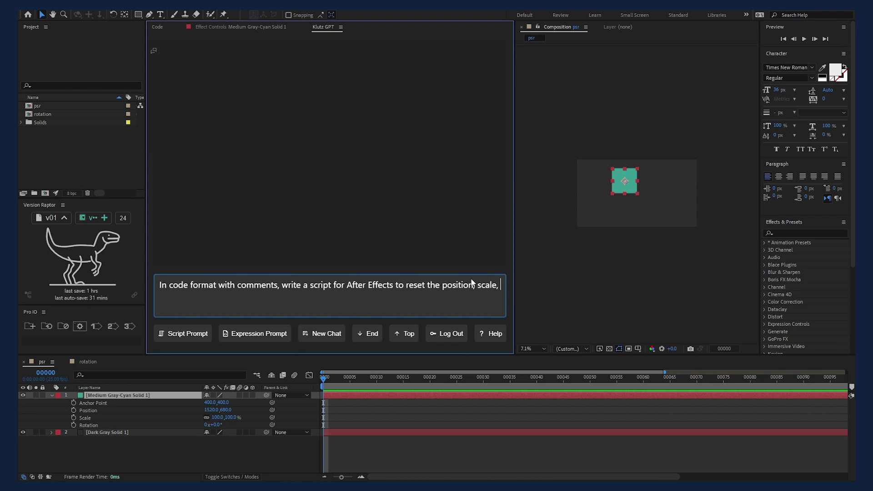
{"action": "type", "text": "and rotation of the selected layer"}
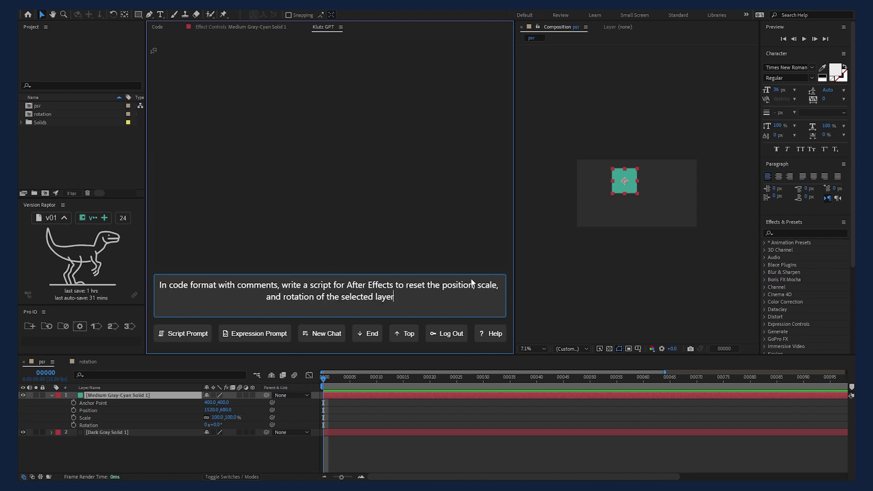
{"action": "key", "text": "Return"}
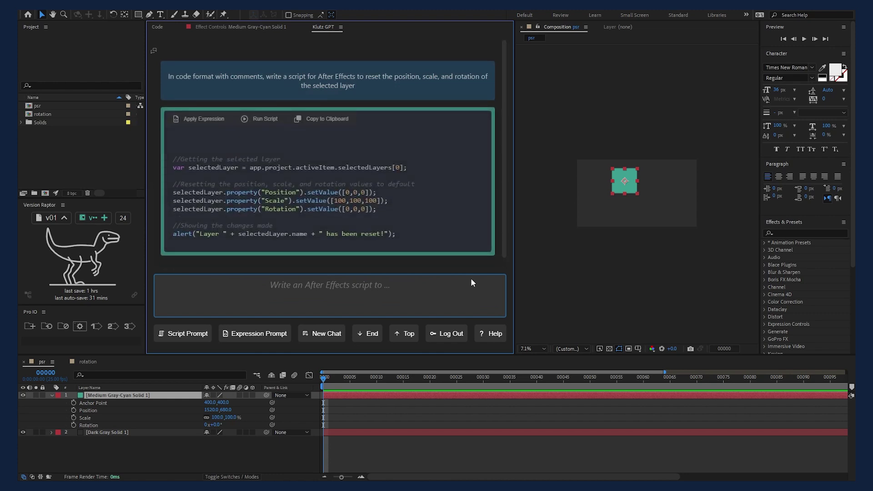
{"action": "left_click", "coordinate": [263, 109]}
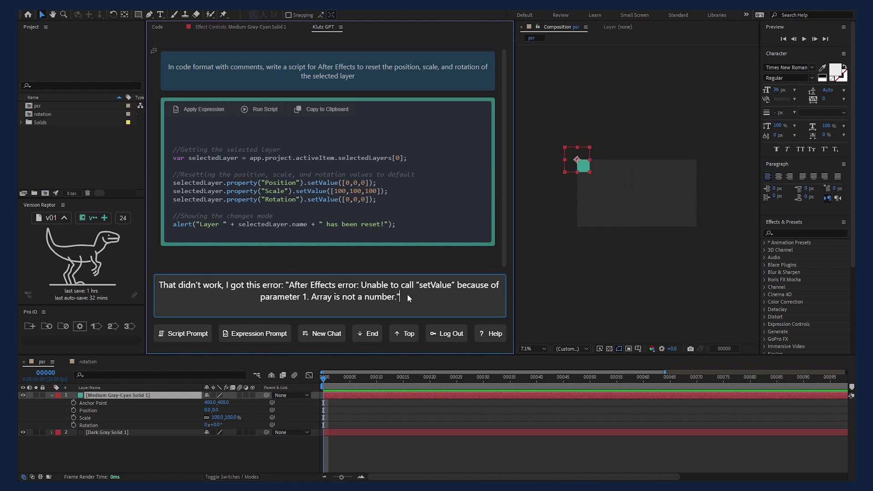
- Send the setValue error back and undo to restore the layer to its 235% scale
{"action": "key", "text": "Return"}
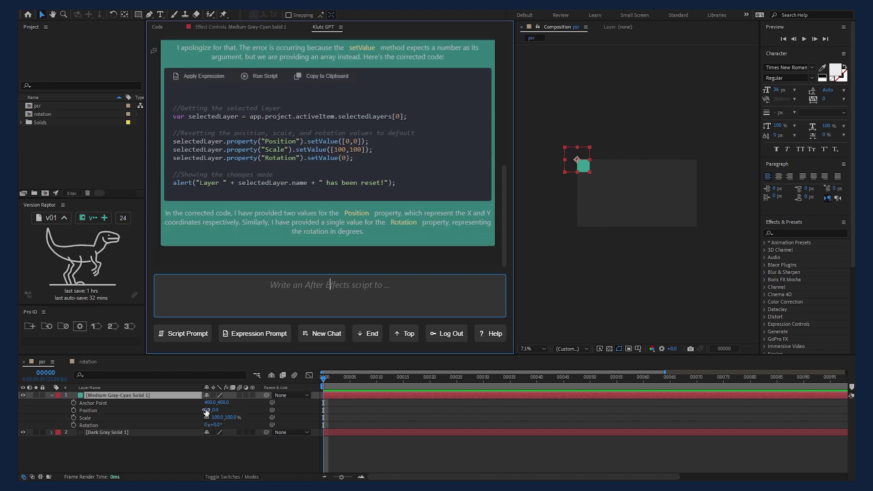
{"action": "key", "text": "ctrl+z"}
{"action": "key", "text": "ctrl+z"}
{"action": "key", "text": "ctrl+z"}
{"action": "key", "text": "w"}
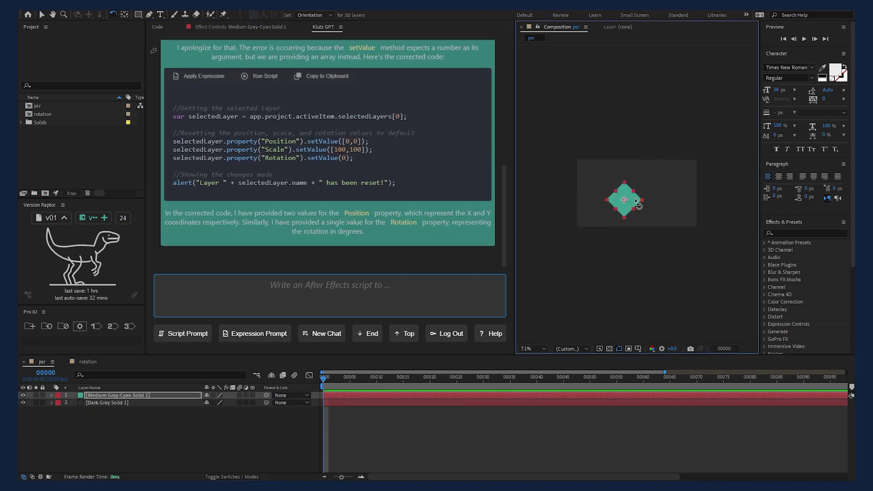
{"action": "key", "text": "v"}
{"action": "key", "text": "ctrl+z"}
- Run the corrected reset script, reveal the modified transform properties, and dismiss the alert
{"action": "left_click", "coordinate": [160, 395]}
{"action": "key", "text": "u"}
{"action": "key", "text": "u"}
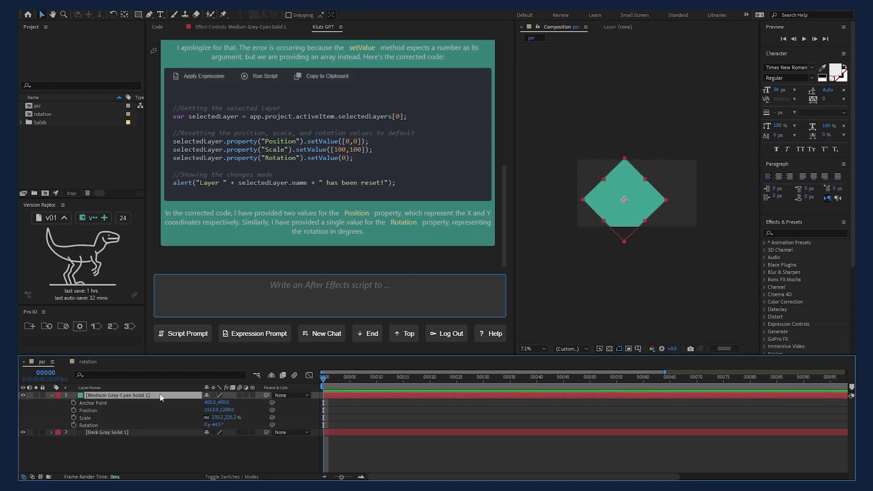
{"action": "left_click", "coordinate": [265, 76]}
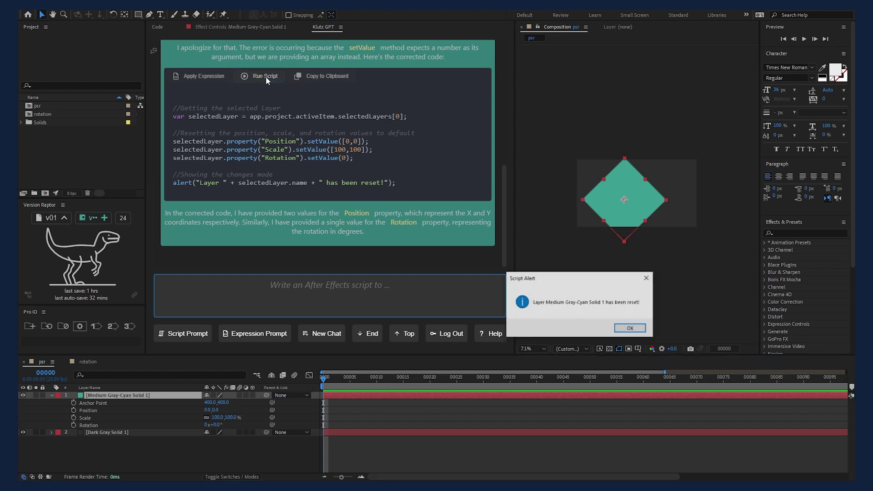
{"action": "key", "text": "Return"}
{"action": "left_click", "coordinate": [265, 298]}
- Request a script to centre the cyan layer in the comp without an alert, and run it
{"action": "type", "text": "thanks, now center "}
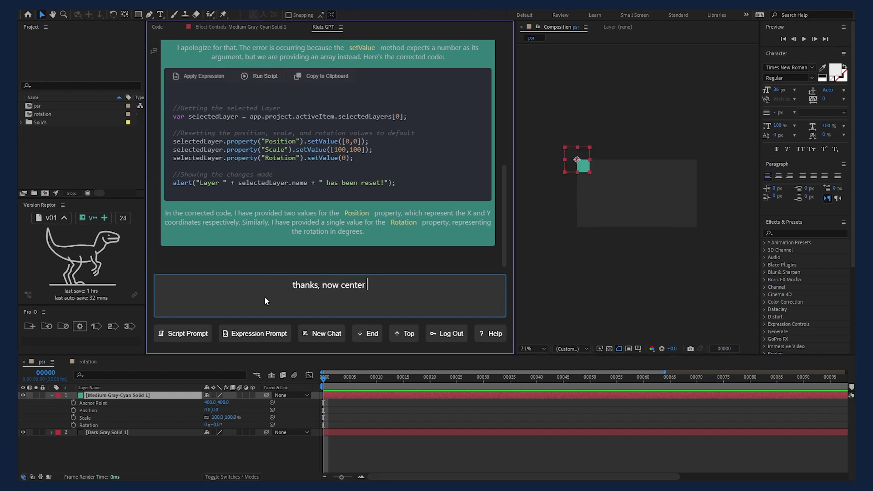
{"action": "type", "text": "the layer in the middle of the comp and remove the alert"}
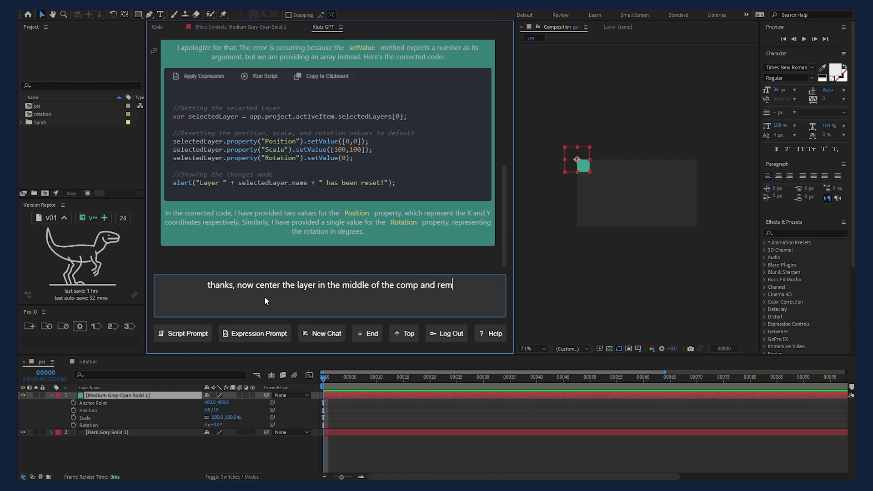
{"action": "key", "text": "Return"}
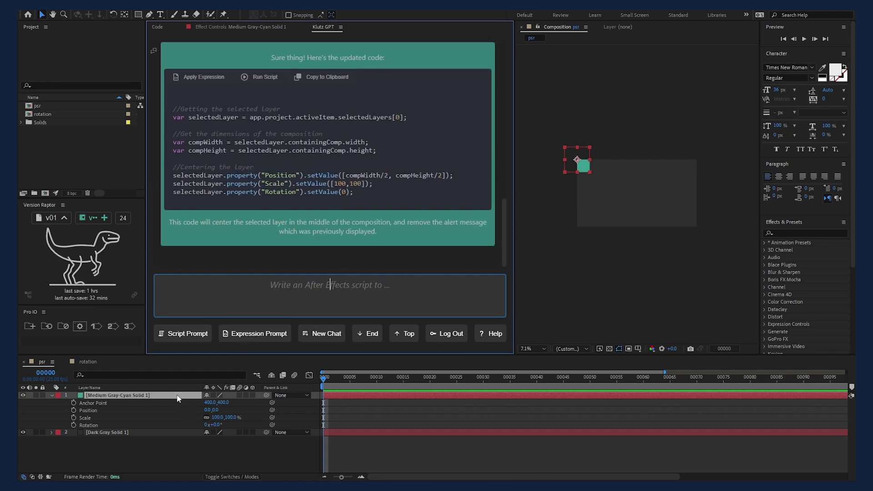
{"action": "left_click", "coordinate": [265, 77]}
{"action": "left_click", "coordinate": [265, 77]}
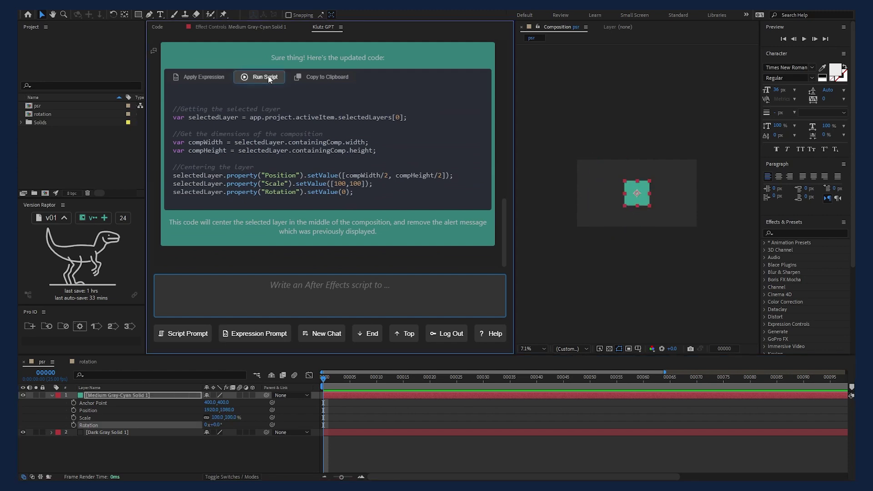
- Send 'thank you' to Klutz GPT and start a new empty chat
{"action": "type", "text": "thank you"}
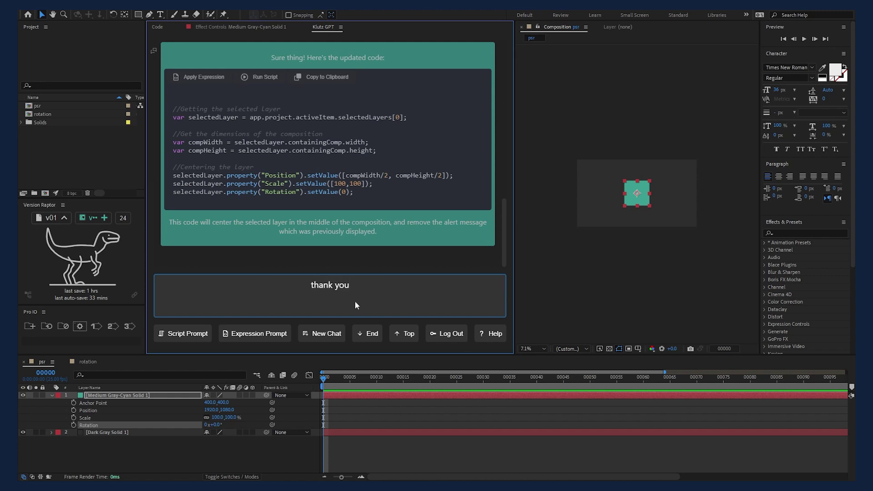
{"action": "key", "text": "Return"}
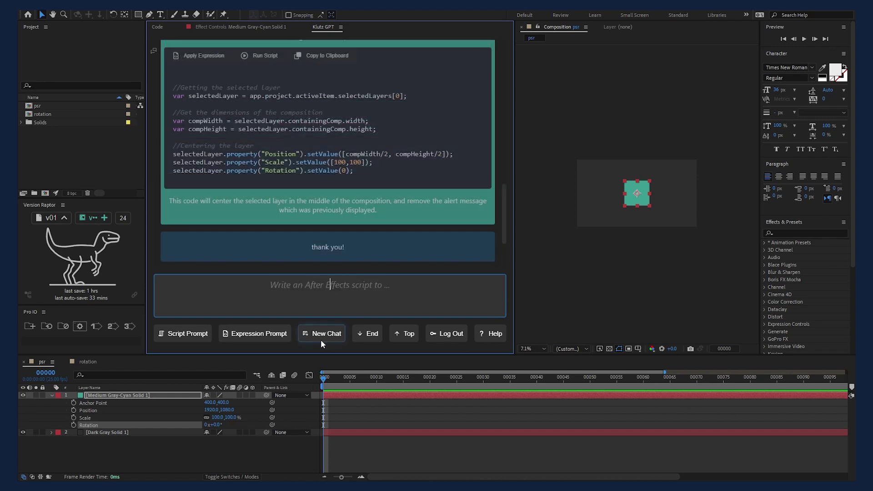
{"action": "left_click", "coordinate": [318, 336]}
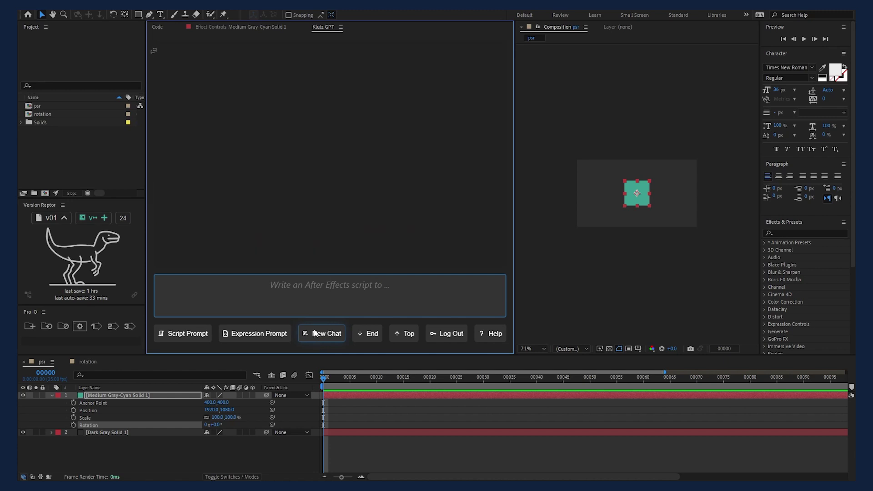
- Preview the rotation comp and send an Expression Prompt asking to ignore the parent layer's rotation
{"action": "left_click", "coordinate": [259, 334]}
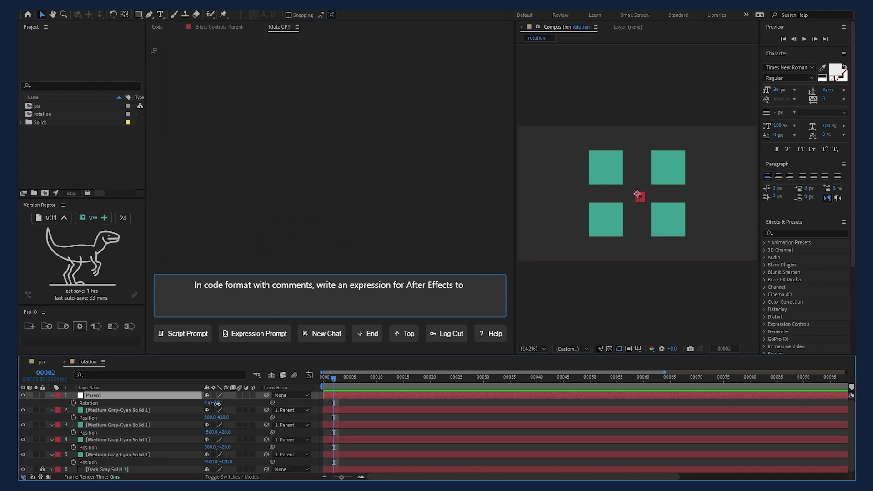
{"action": "key", "text": "space"}
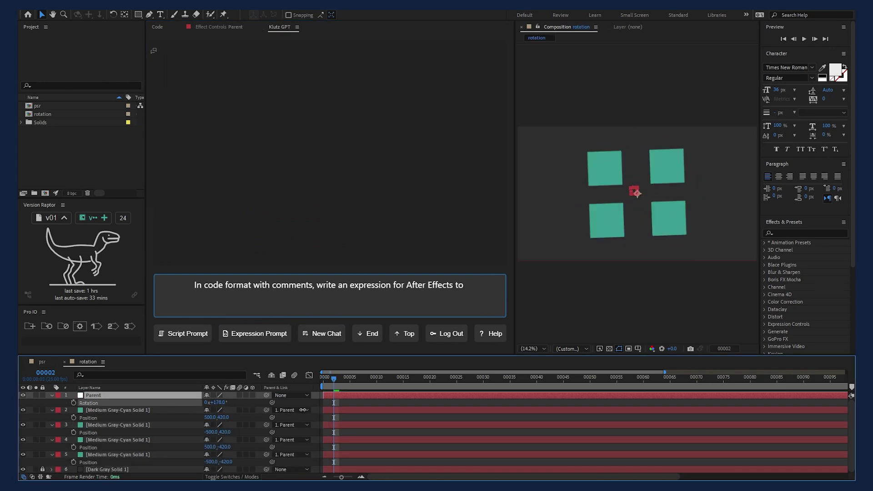
{"action": "left_click", "coordinate": [479, 287]}
{"action": "type", "text": "ignore the rot"}
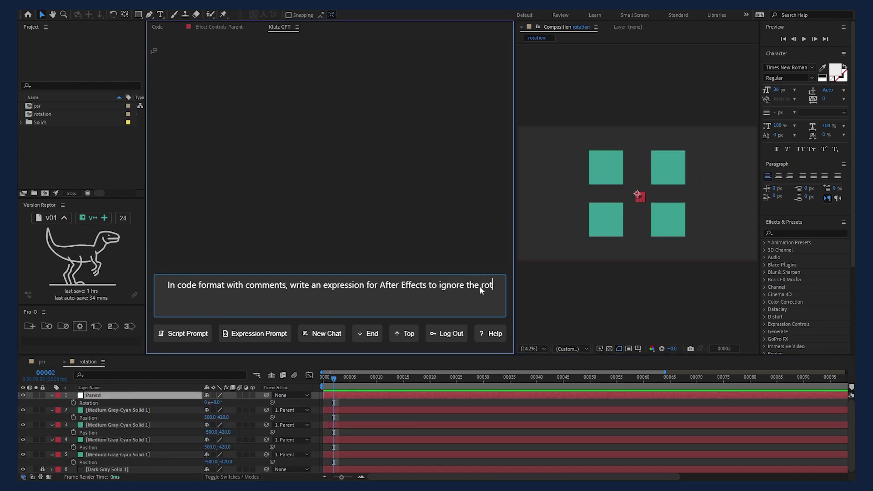
{"action": "type", "text": "ation of the parent layer"}
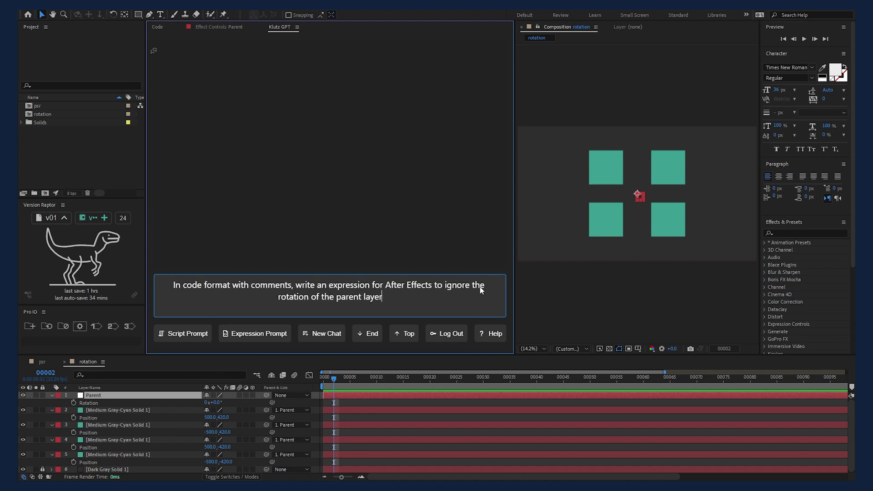
{"action": "key", "text": "Return"}
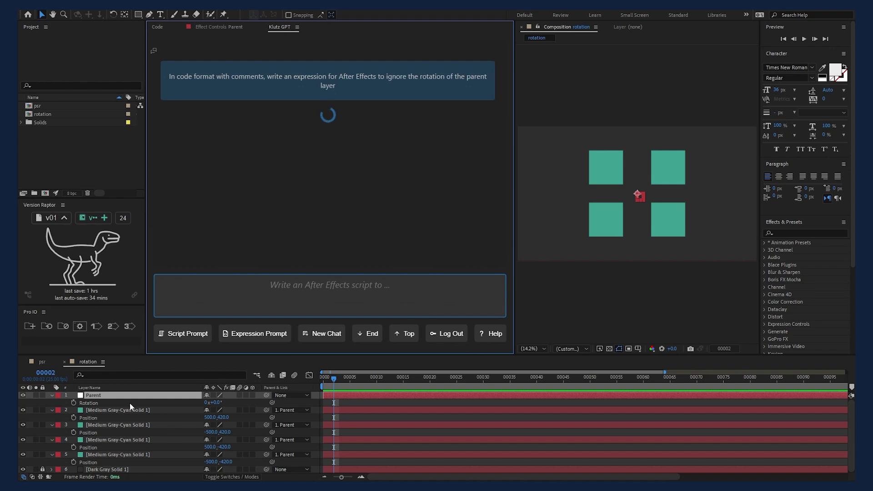
- Apply the ignore-parent-rotation expression to layers 2–5's Rotation and rotate Parent to 26°
{"action": "left_click_drag", "start_coordinate": [68, 416], "coordinate": [126, 466]}
{"action": "key", "text": "r"}
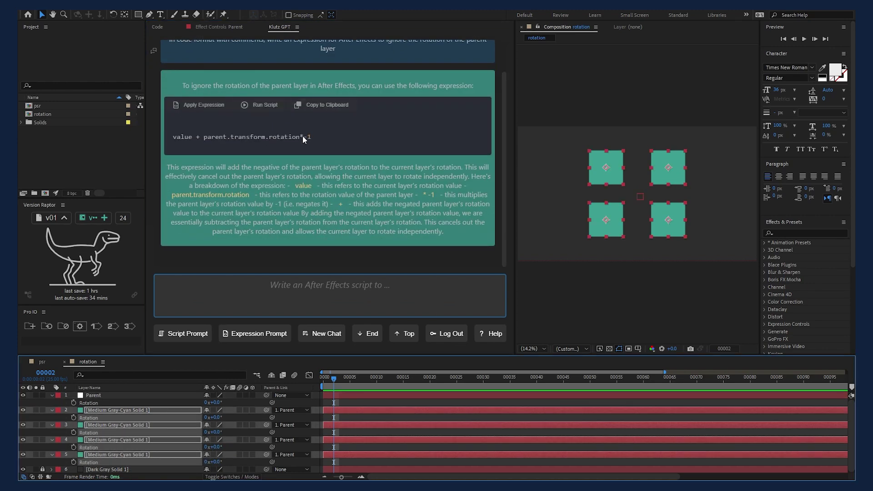
{"action": "left_click", "coordinate": [221, 105]}
{"action": "left_click_drag", "start_coordinate": [219, 406], "coordinate": [241, 416]}
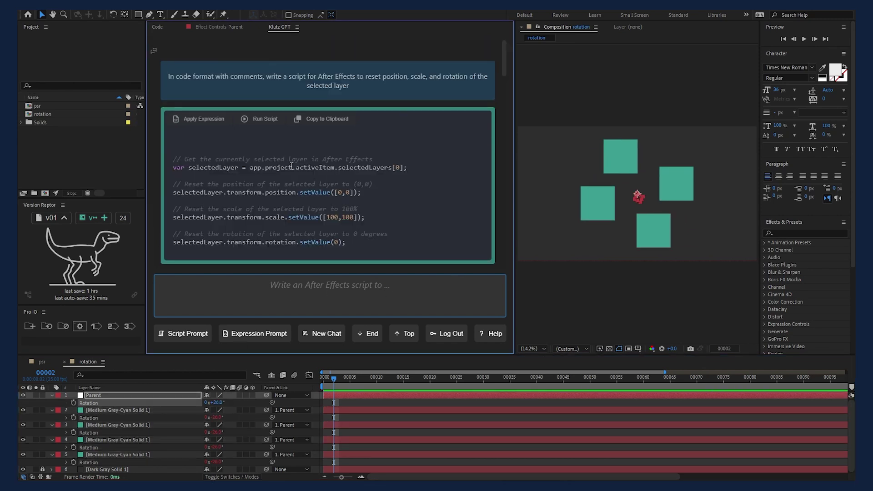
- Open the chat history and switch between the expression chat and both reset-script chats
{"action": "left_click", "coordinate": [153, 51]}
{"action": "left_click", "coordinate": [198, 177]}
{"action": "left_click", "coordinate": [198, 126]}
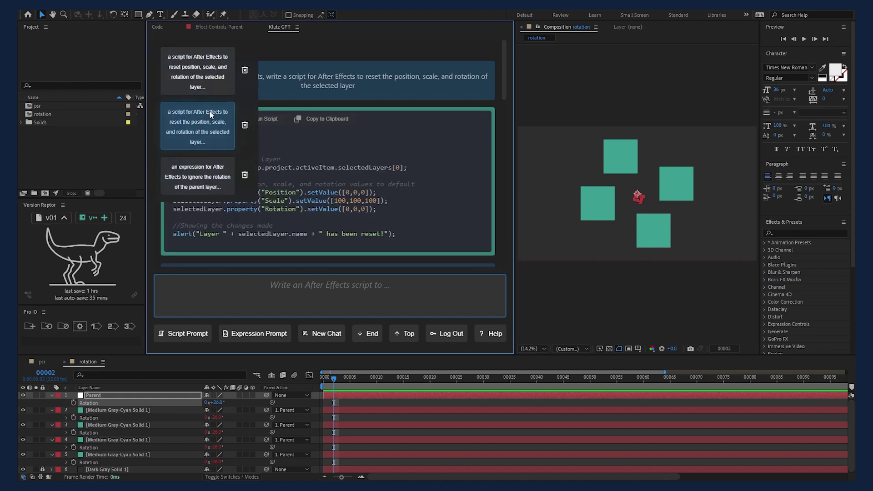
{"action": "left_click", "coordinate": [197, 71]}
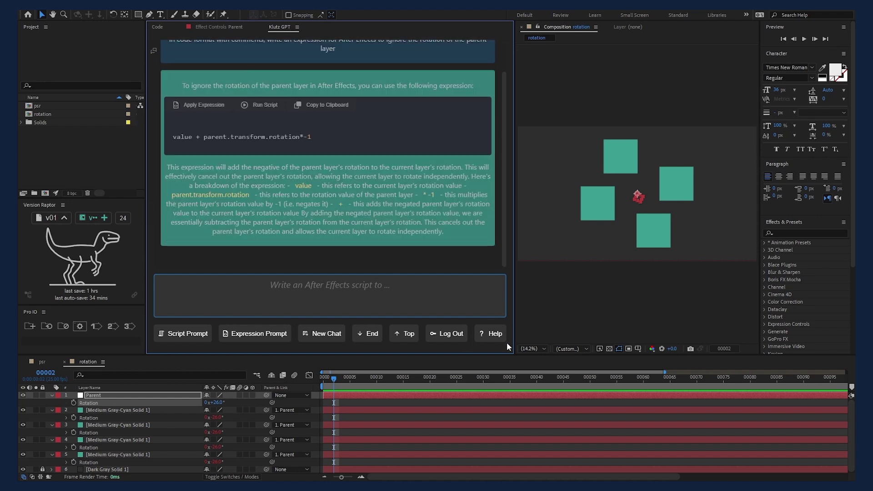
- Show the Klutz GPT help page and scroll down through its version information and FAQ
{"action": "left_click", "coordinate": [503, 338]}
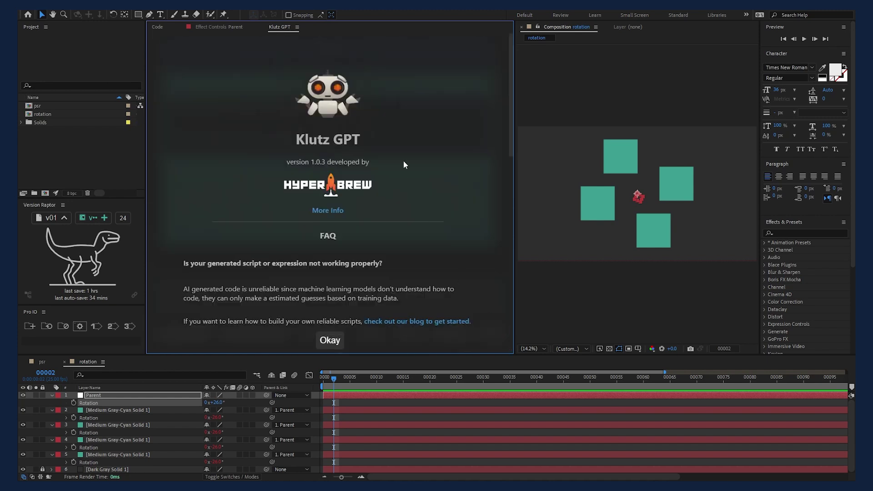
{"action": "scroll", "coordinate": [486, 251], "scroll_direction": "down", "scroll_amount": 4}
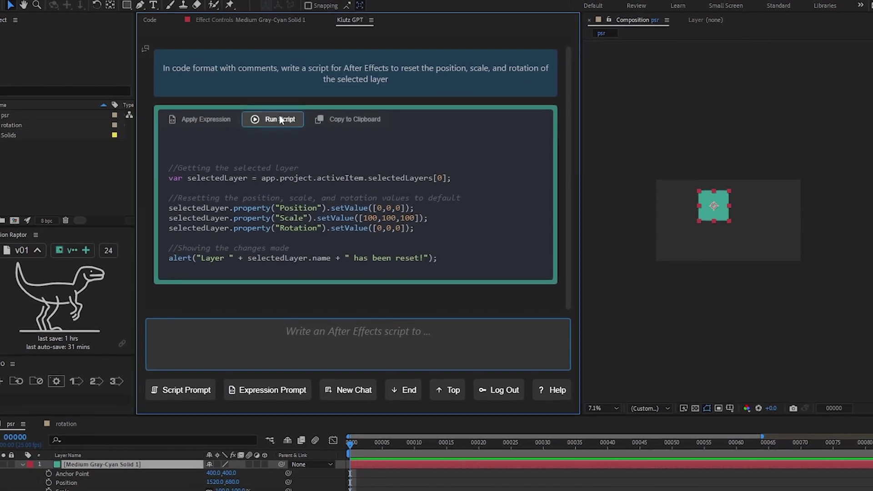
- Run the generated reset script on the cyan layer, moving it to 0,0 and raising the setValue array error
{"action": "left_click", "coordinate": [281, 119]}
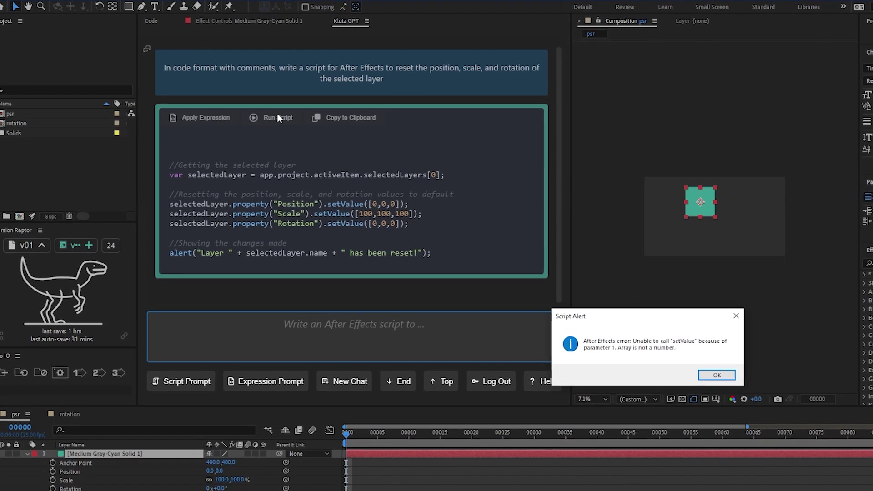